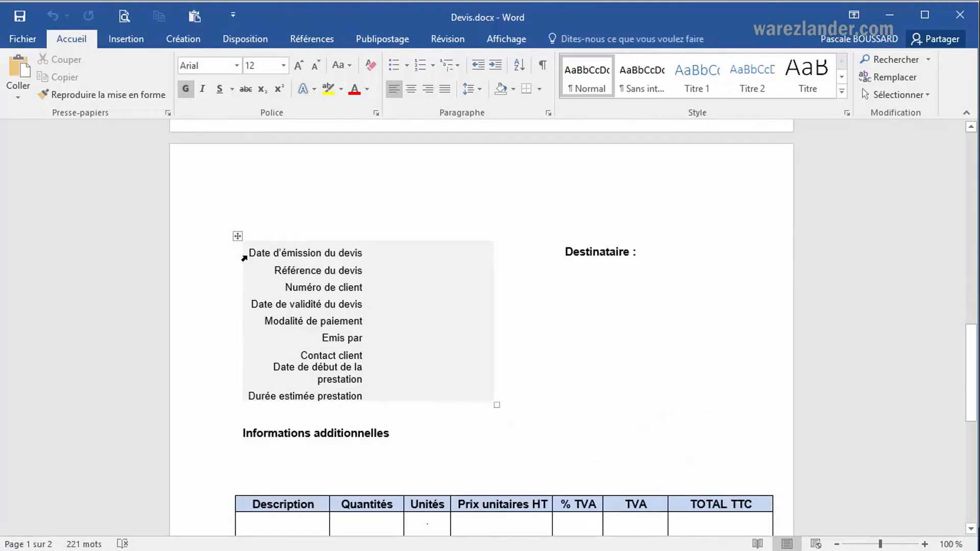
- Copy the text 'Signature du client (précédée de la mention « Bon pour accord »)' into the empty table cell in the 'Total TTC' row
scroll(307, 325, down, 9)
scroll(307, 326, down, 6)
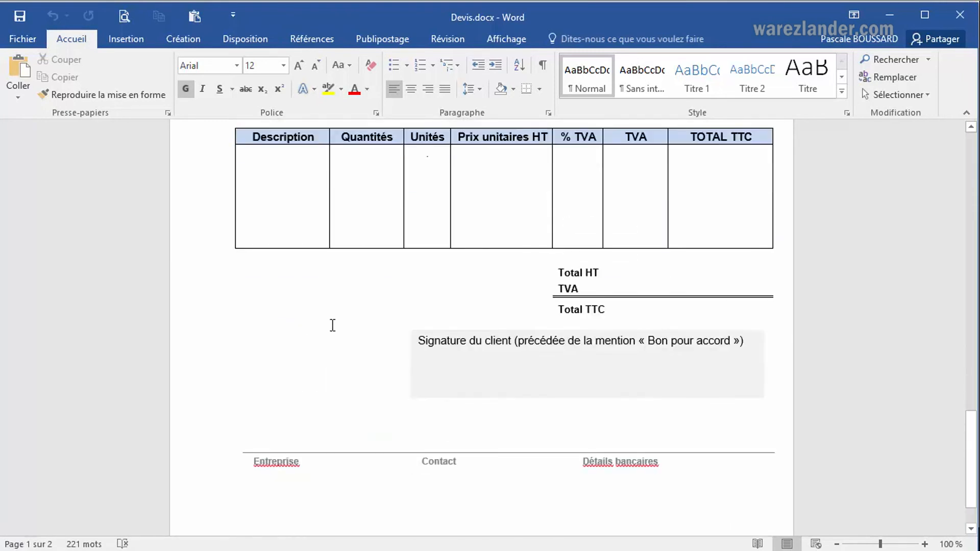
click(502, 340)
drag(502, 340, 746, 340)
key(ctrl+c)
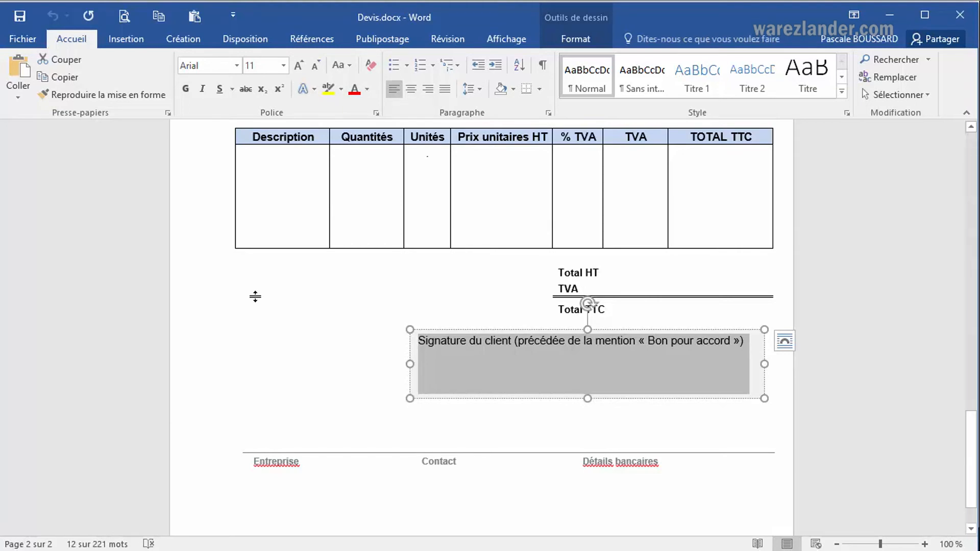
click(283, 296)
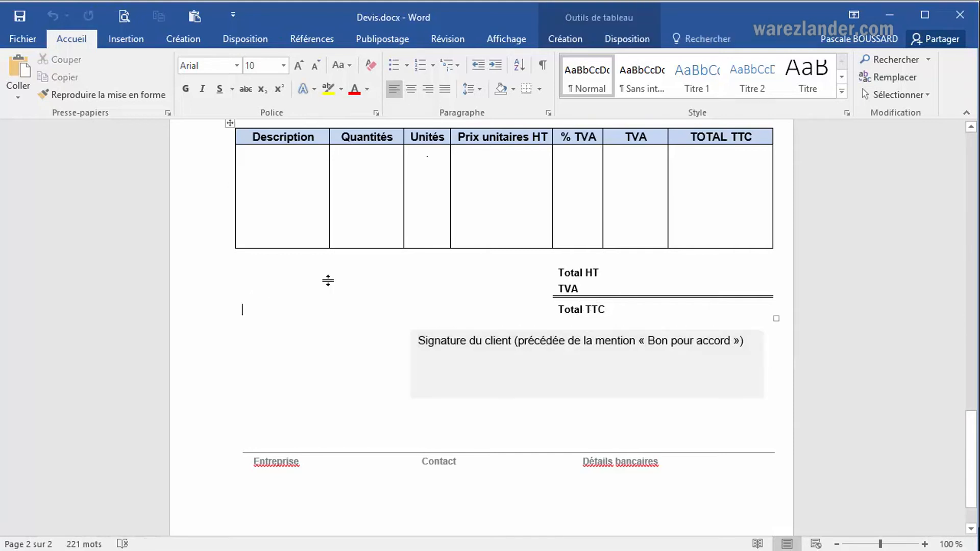
key(ctrl+v)
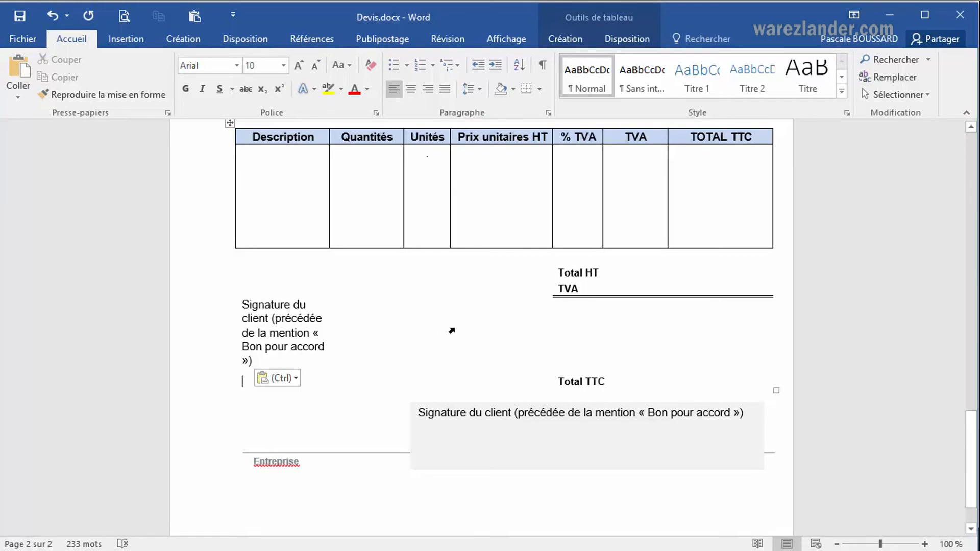
- Copy the heading 'Informations additionnelles' and paste it on the empty line below, above the description table
scroll(507, 324, up, 6)
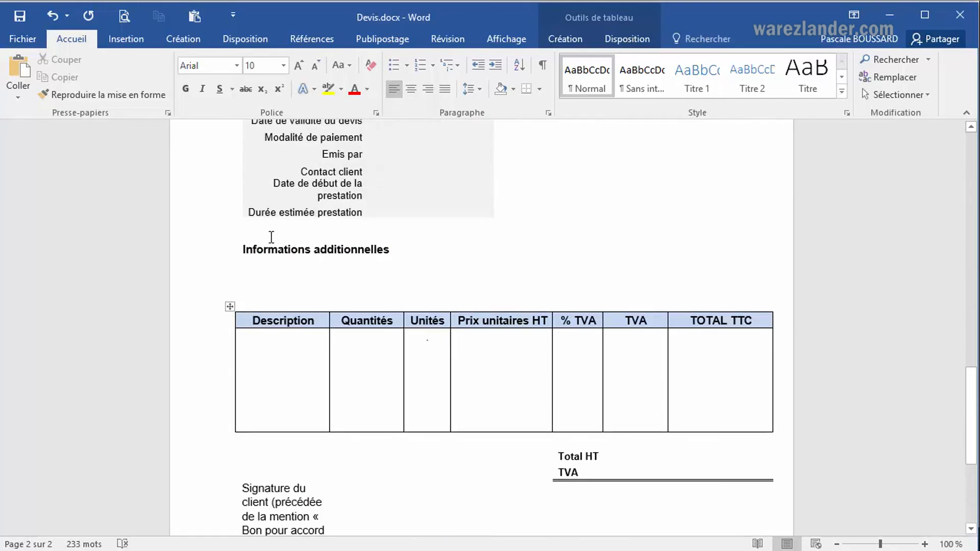
drag(242, 250, 372, 257)
key(ctrl+c)
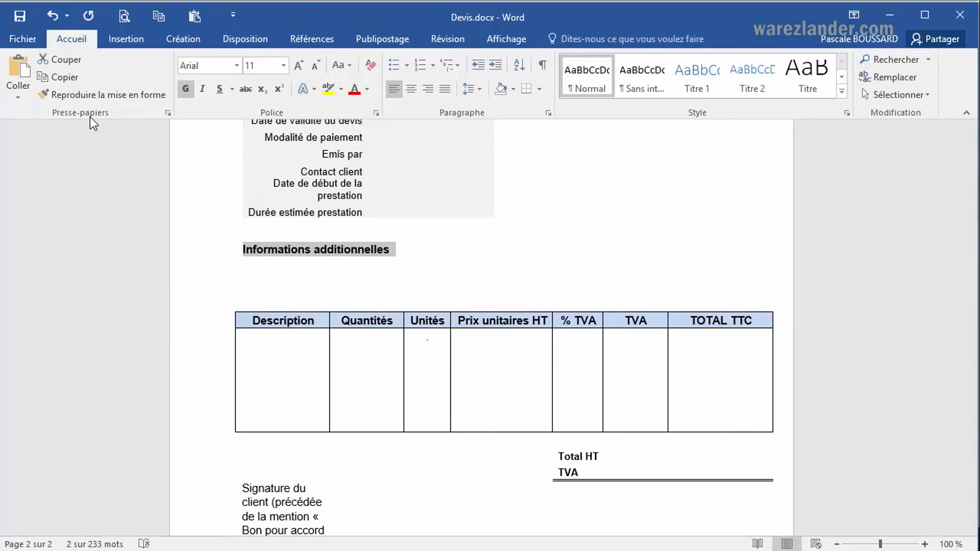
click(56, 78)
click(244, 277)
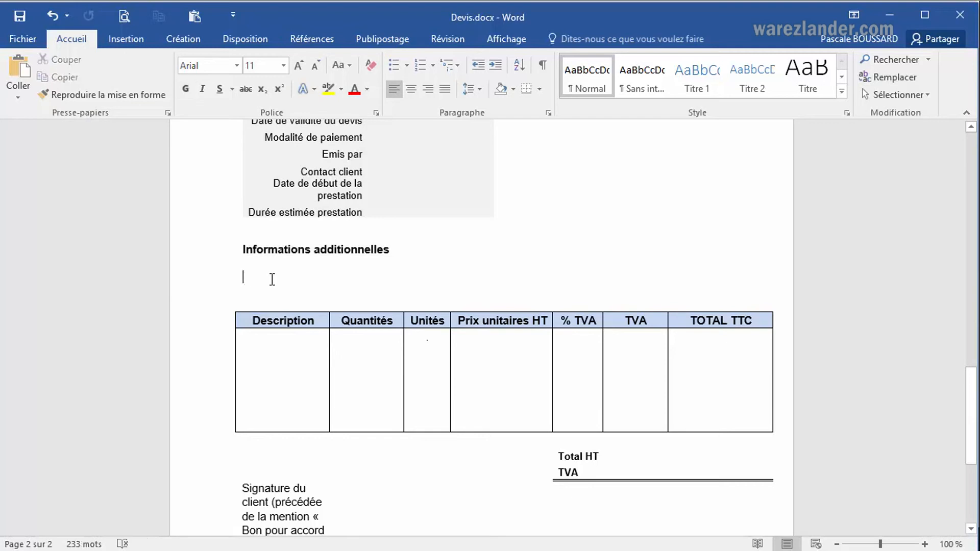
click(18, 73)
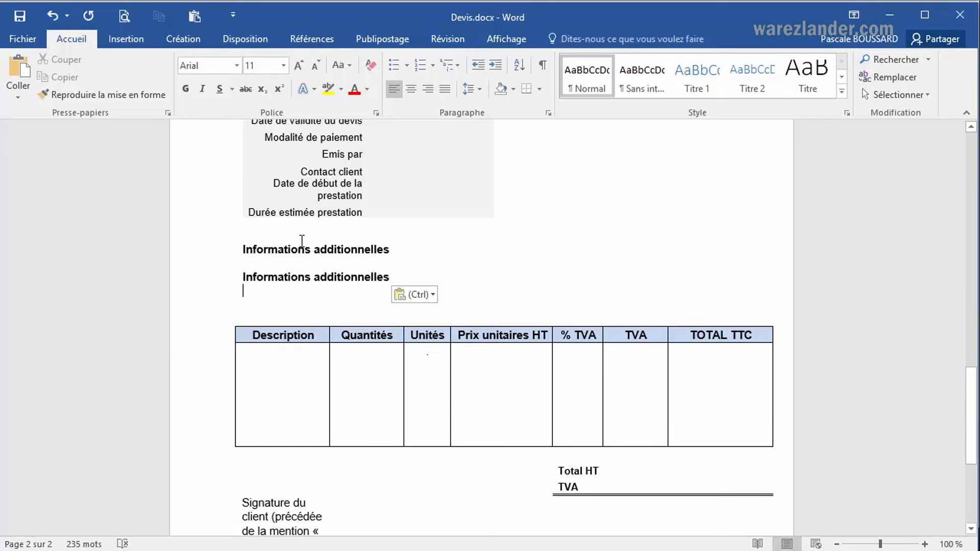
- Move the label 'Référence du devis' from its row to a new line under 'Date de début de la prestation'
scroll(287, 261, down, 4)
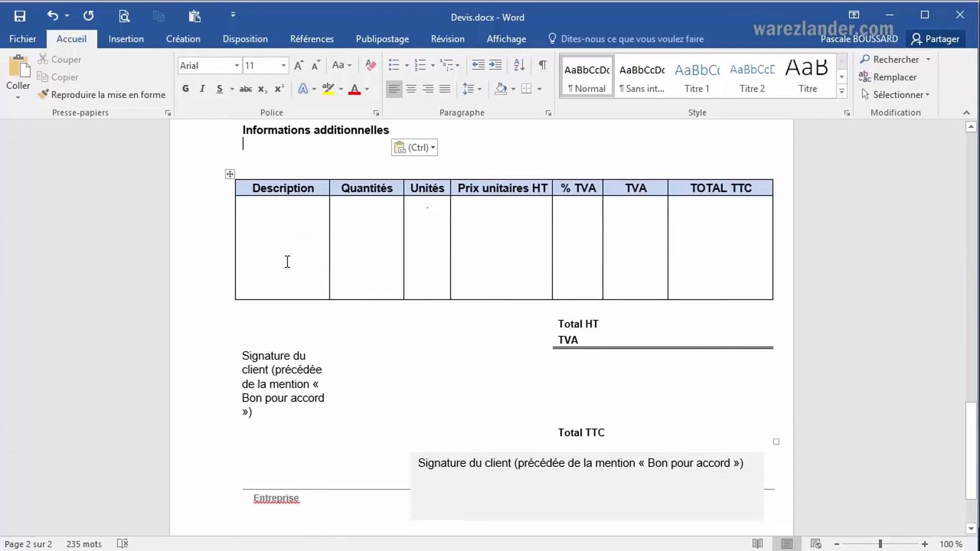
scroll(287, 262, up, 4)
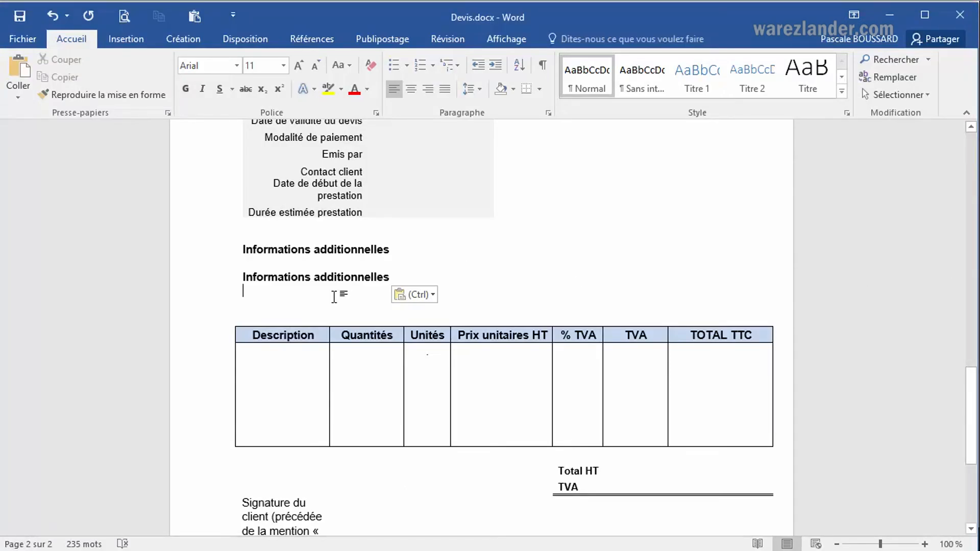
scroll(438, 286, up, 3)
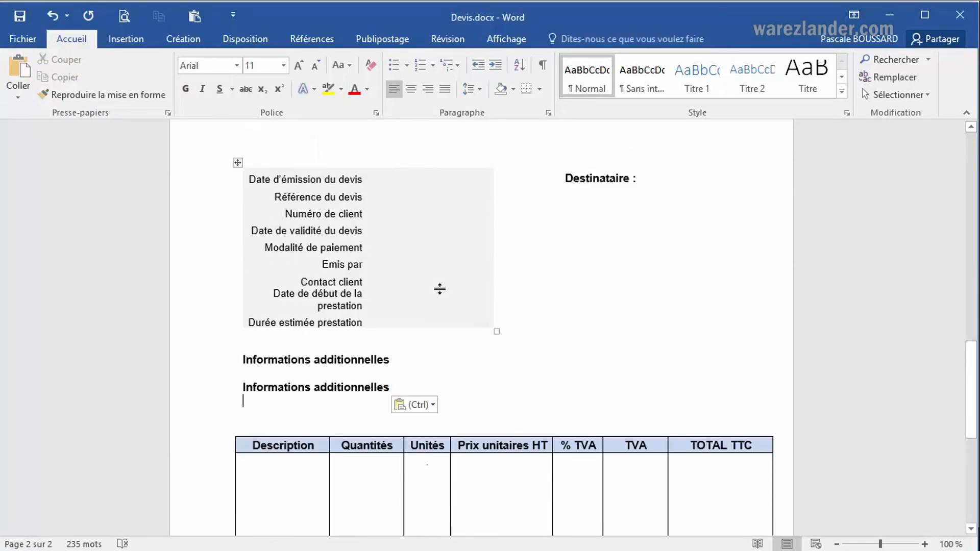
drag(274, 197, 363, 202)
key(ctrl+c)
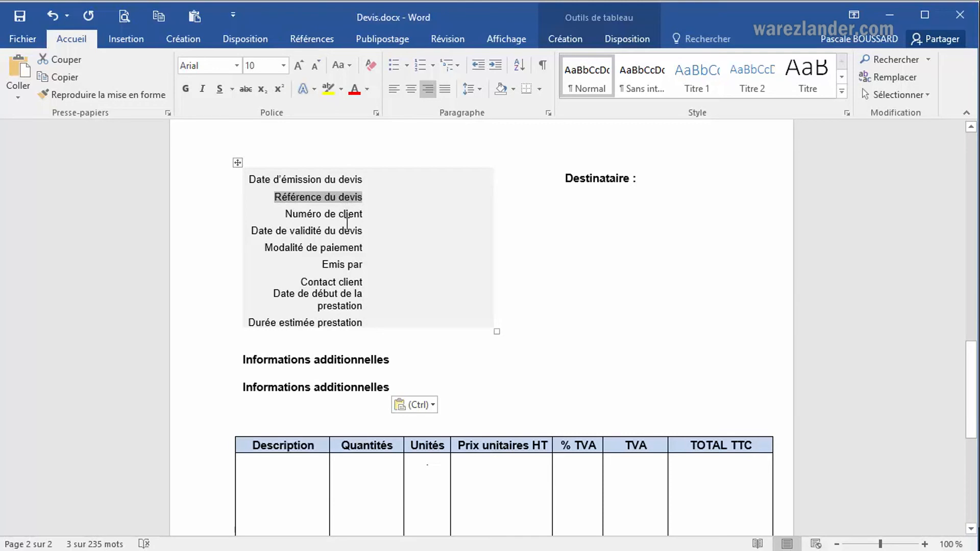
key(Delete)
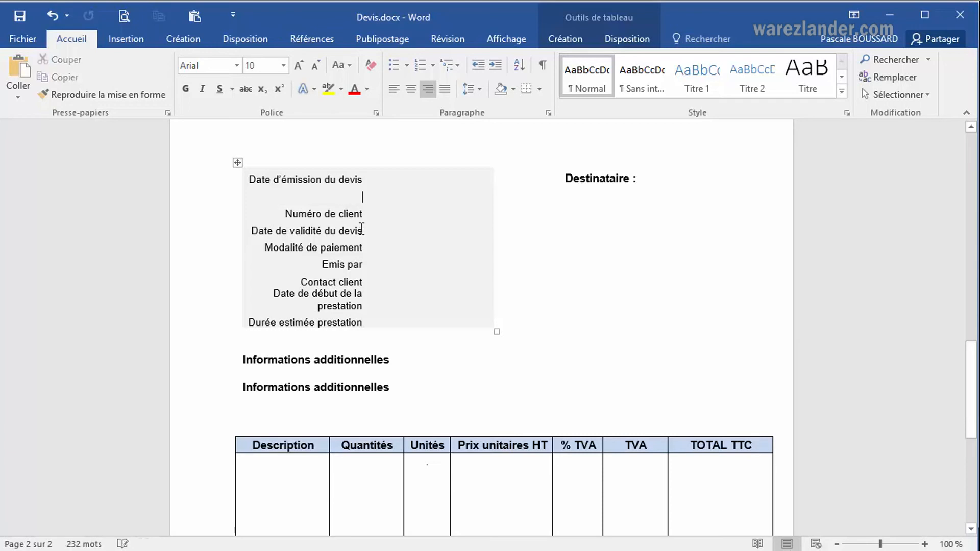
click(364, 305)
key(Return)
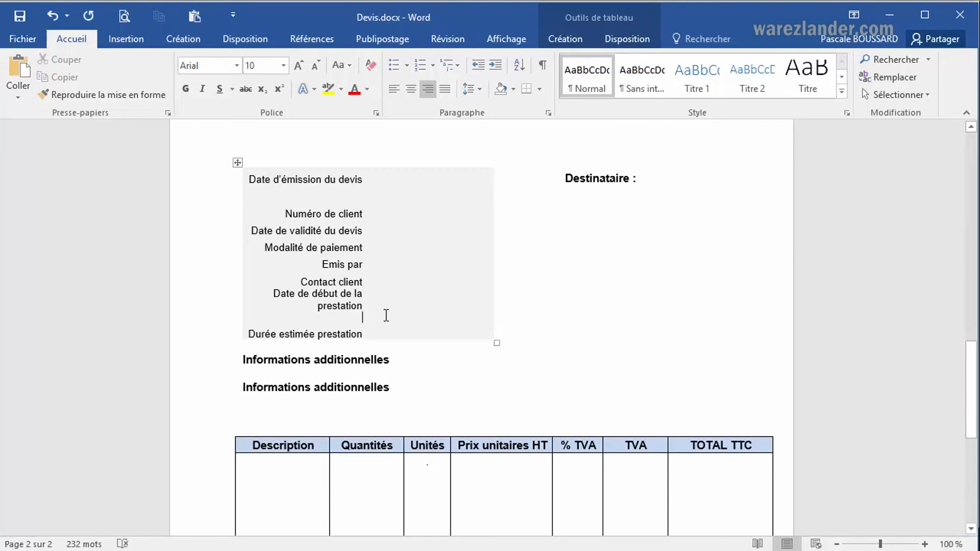
key(ctrl+v)
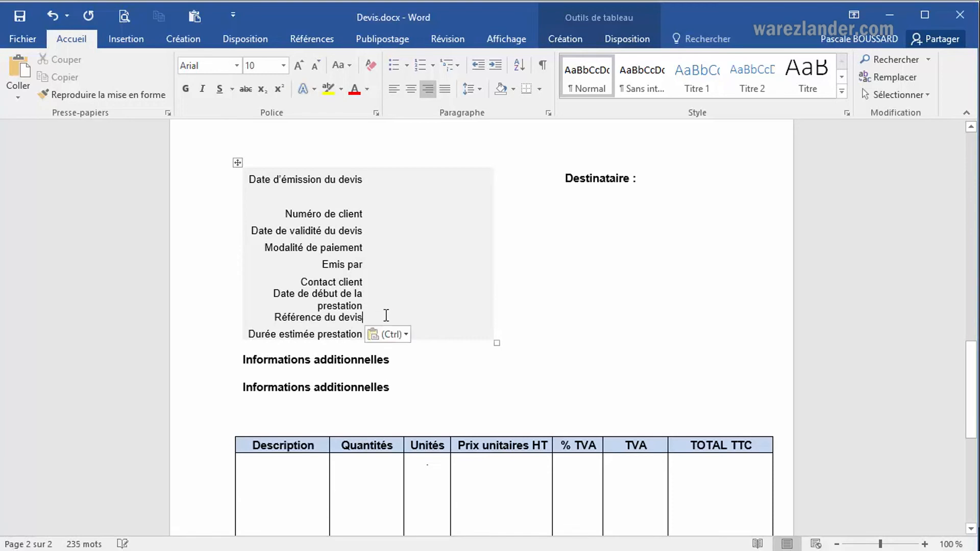
- Move the label 'Numéro de client' into the empty row directly above it and view its paste options
click(312, 196)
click(340, 318)
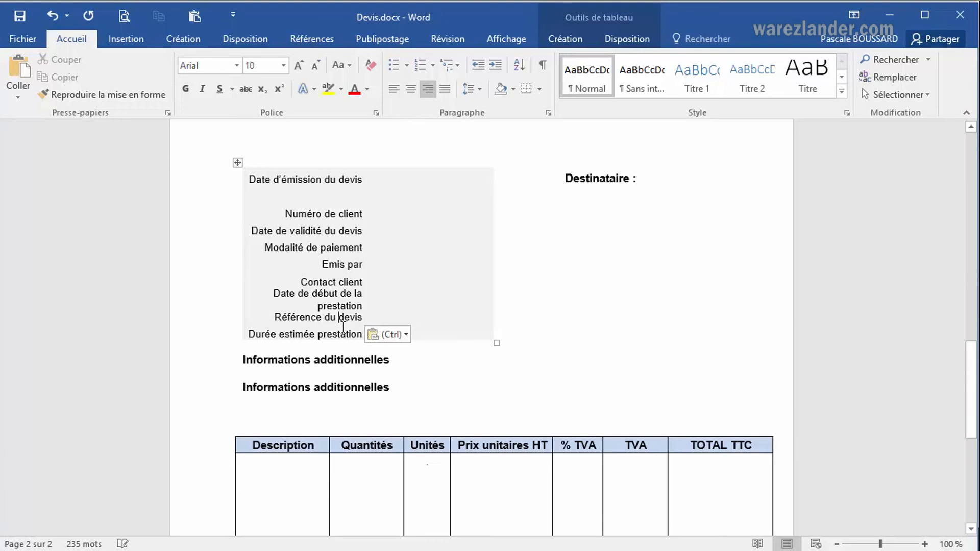
click(287, 214)
drag(289, 214, 362, 217)
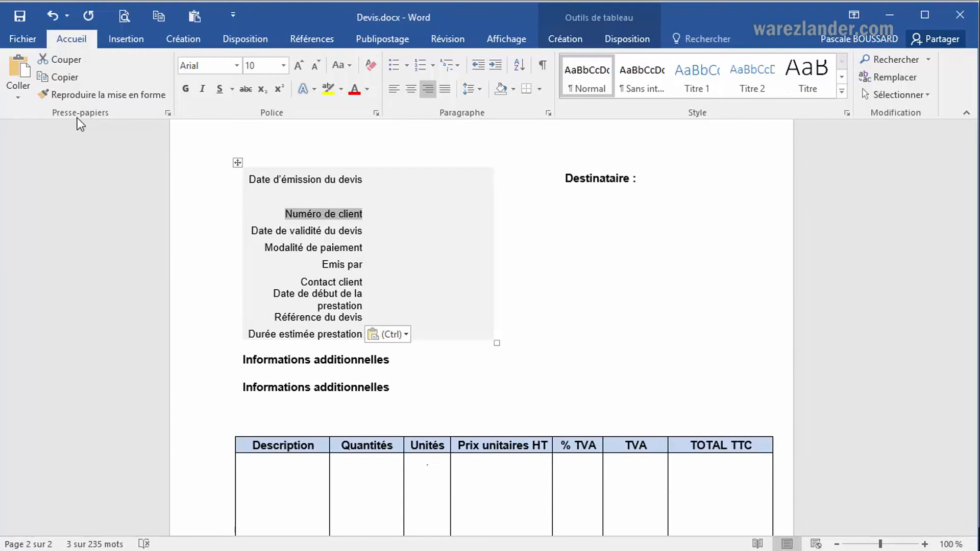
click(66, 59)
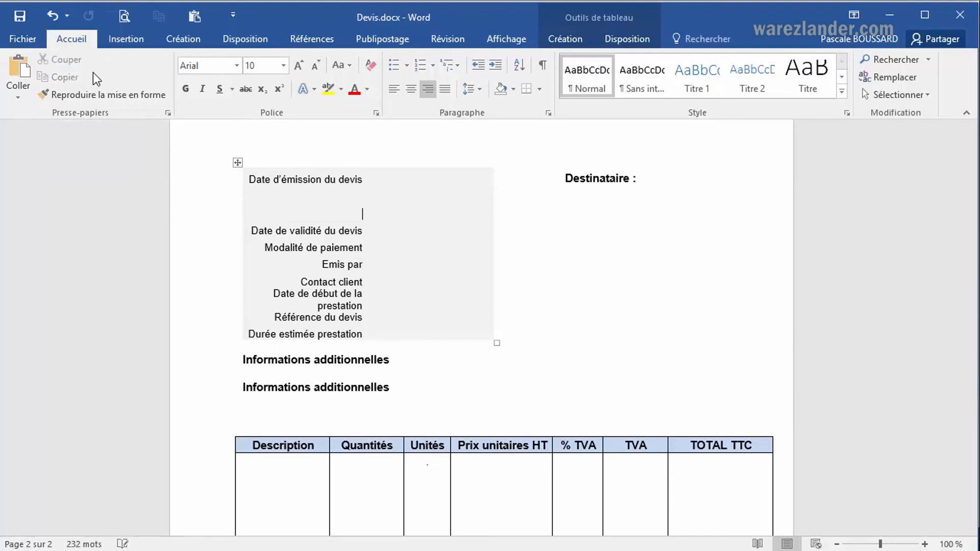
click(359, 196)
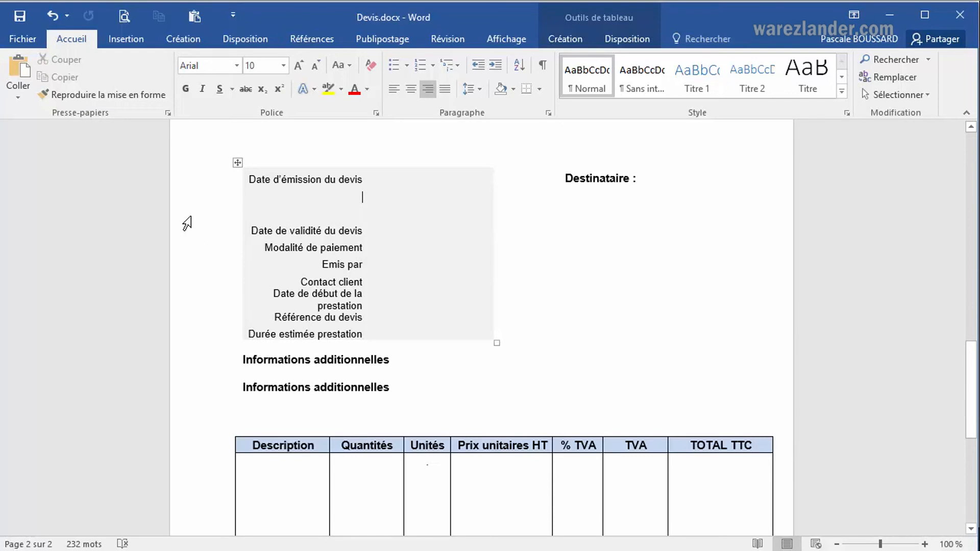
click(14, 71)
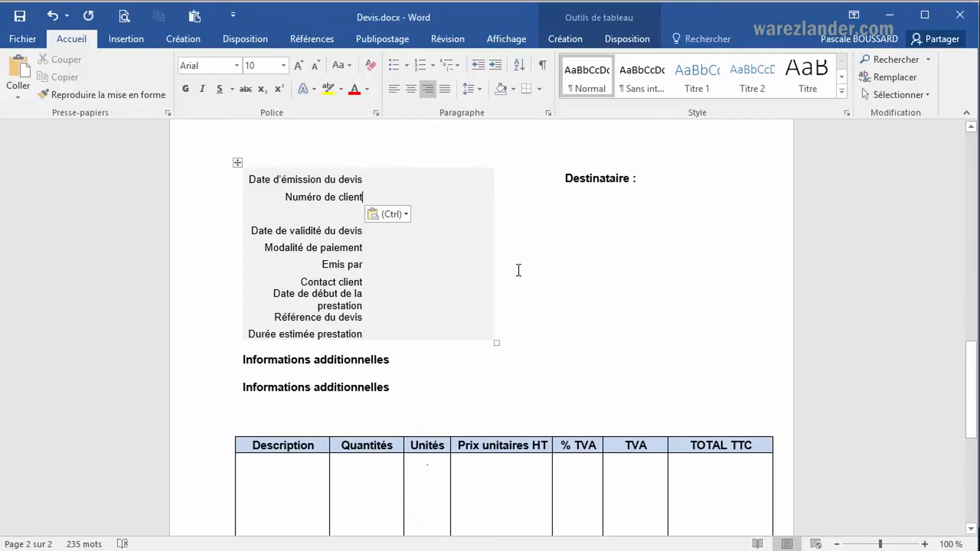
click(407, 214)
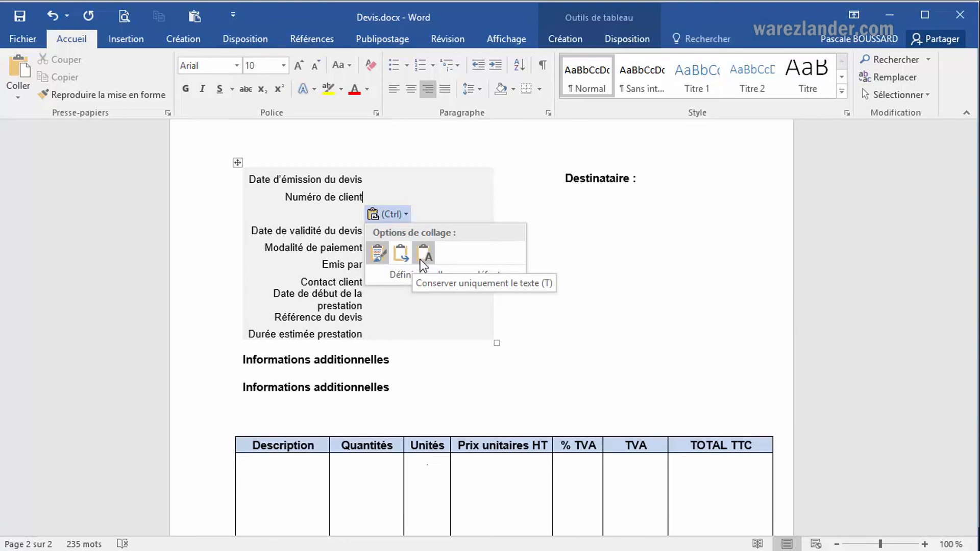
click(331, 367)
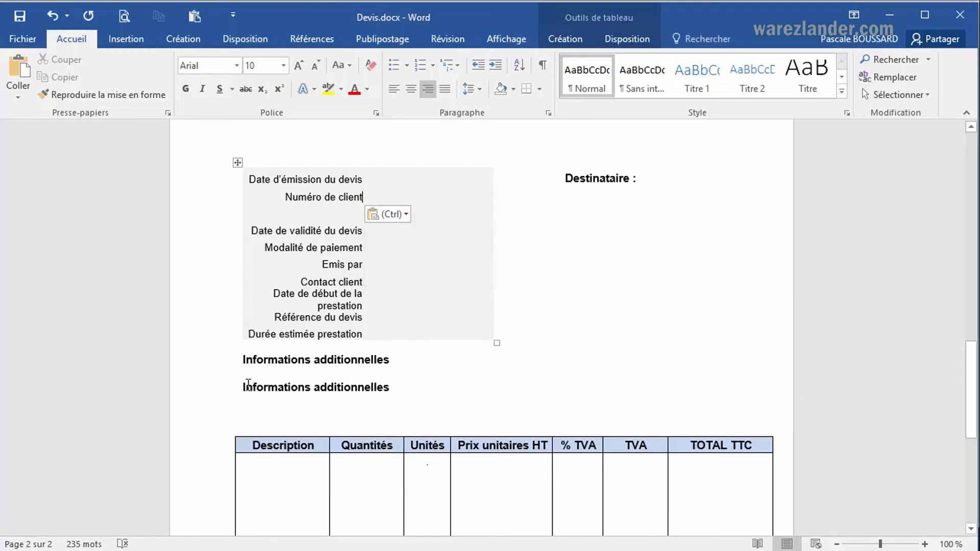
- Duplicate the second 'Informations additionnelles' heading on the line below it, using the paste option that merges formatting (Fusionner la mise en forme)
drag(242, 386, 377, 387)
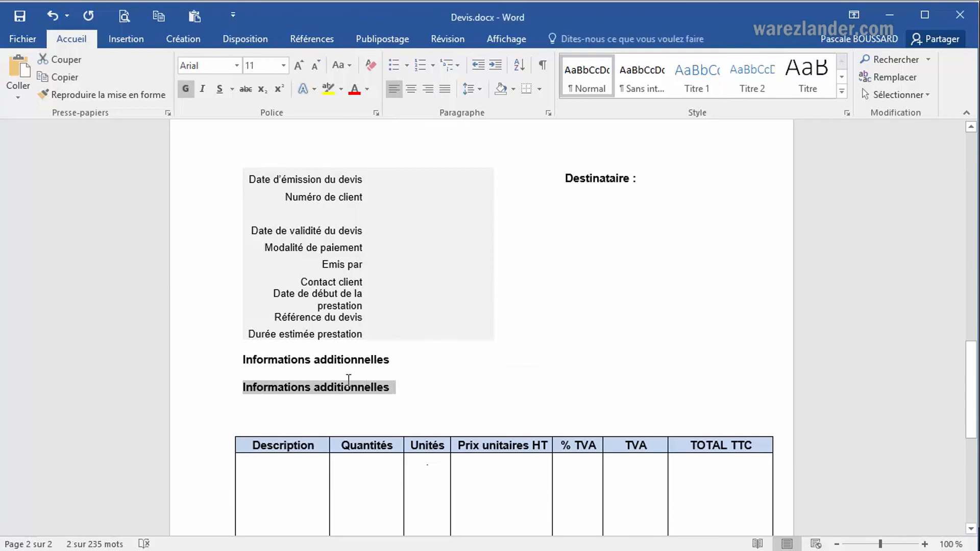
click(271, 410)
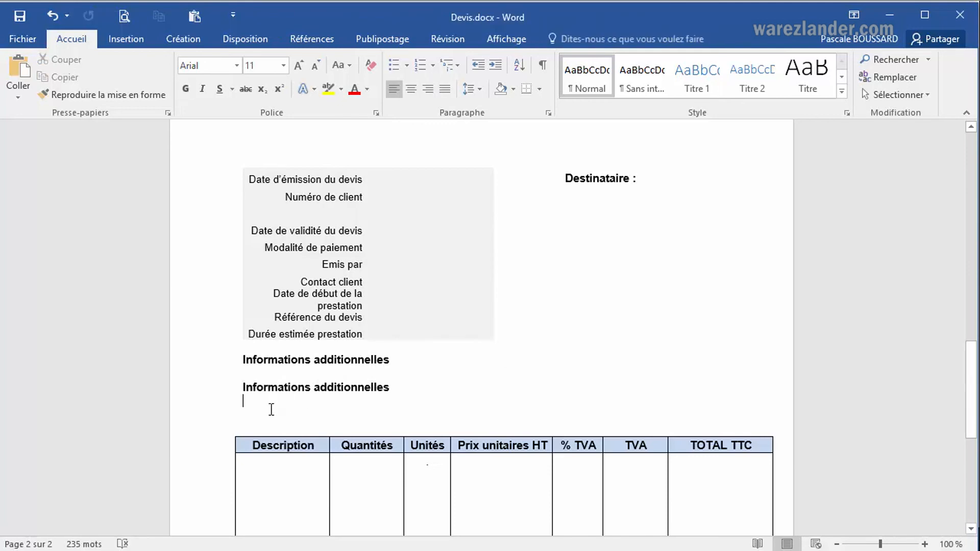
key(ctrl+v)
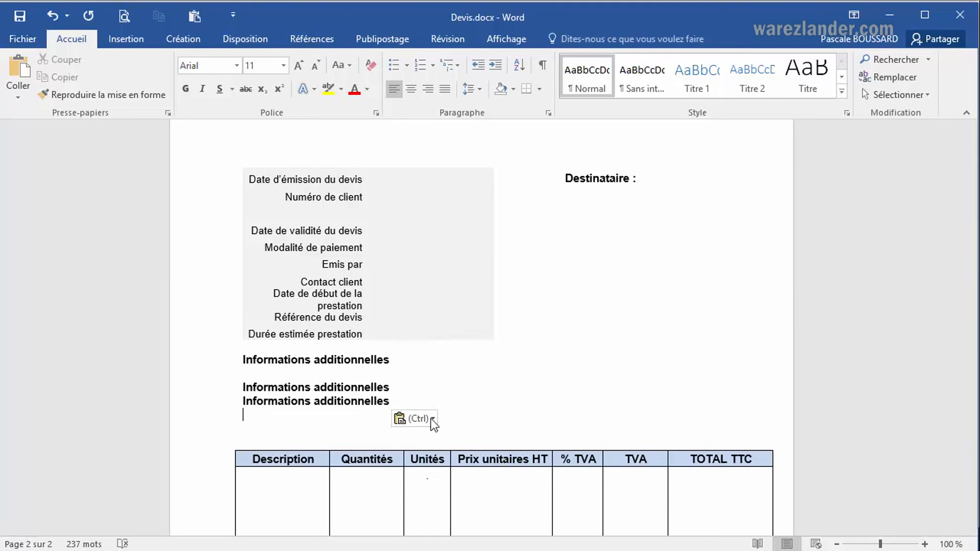
click(432, 420)
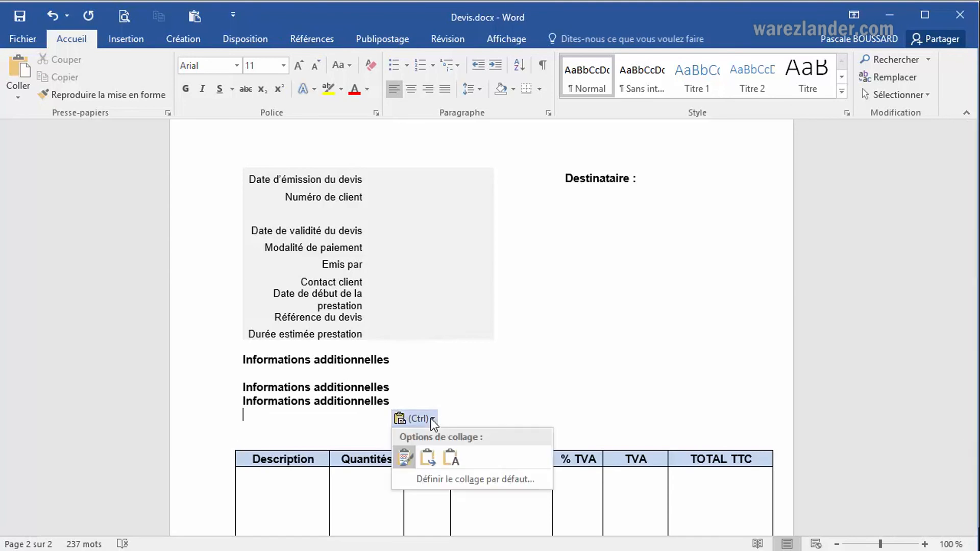
click(427, 460)
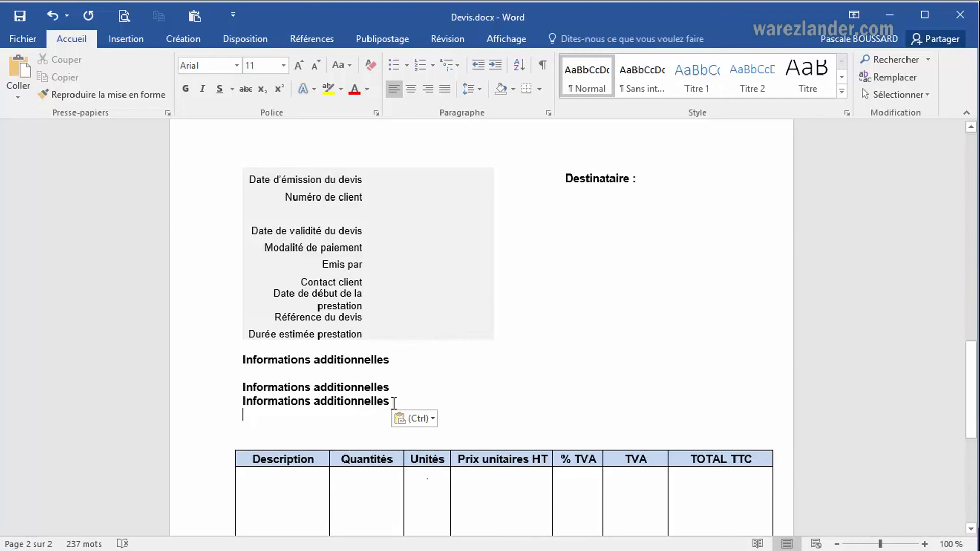
- Check the paste options of the last 'Informations additionnelles' heading without choosing another one
drag(391, 401, 279, 405)
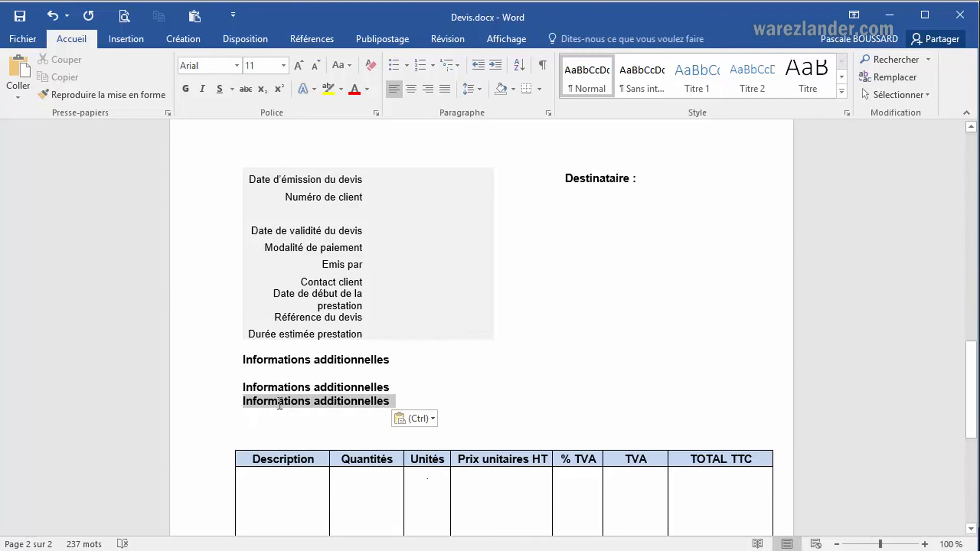
click(433, 418)
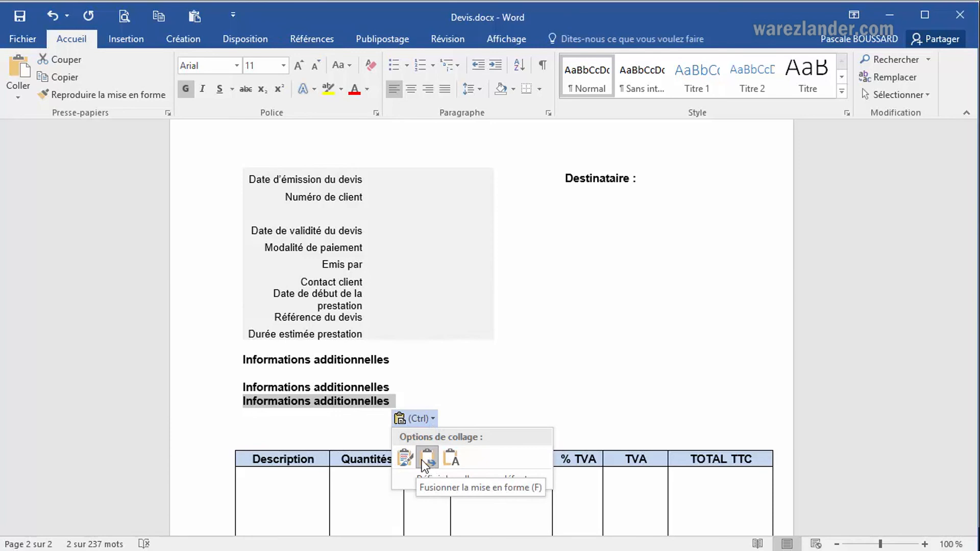
key(Escape)
click(390, 387)
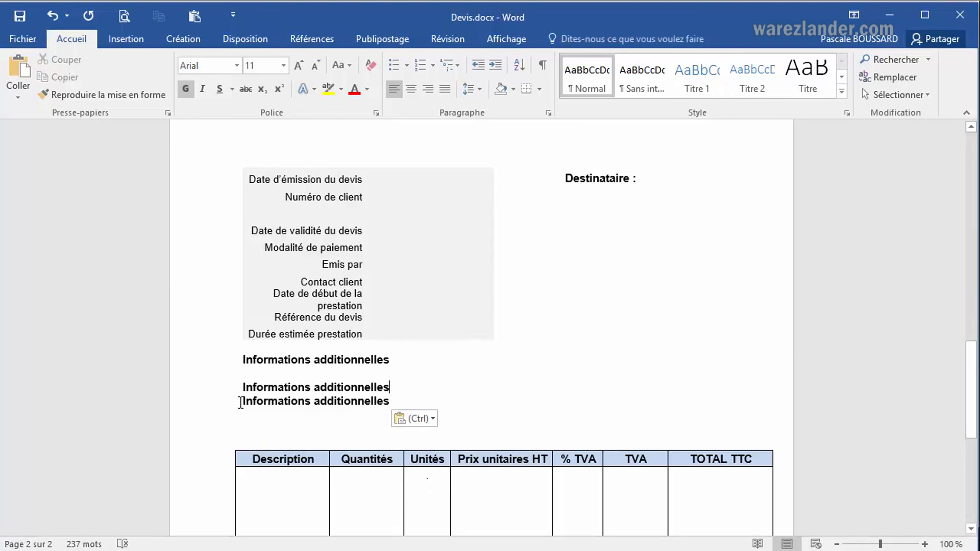
- Copy the last 'Informations additionnelles' heading into the empty row under 'Numéro de client', merging its formatting with the destination
triple_click(292, 403)
key(ctrl+c)
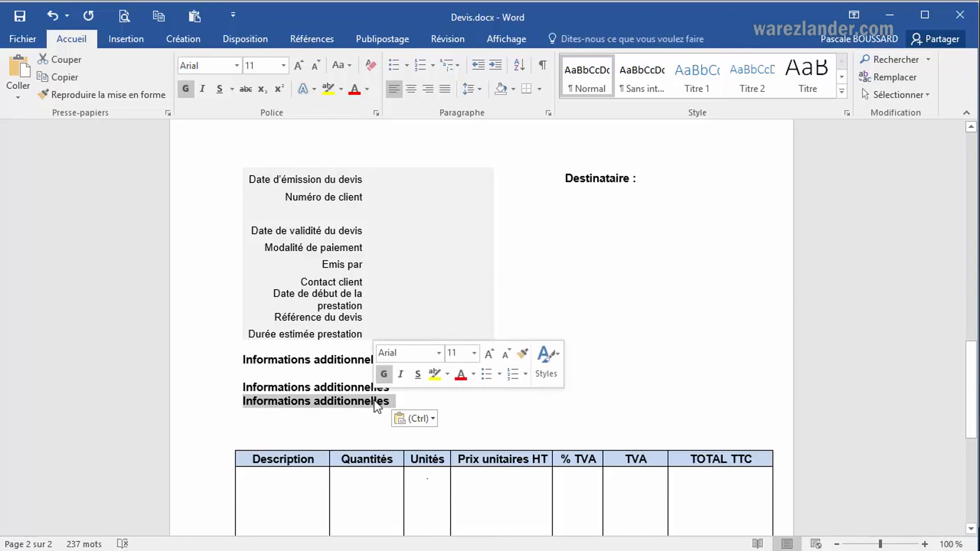
click(626, 211)
click(377, 212)
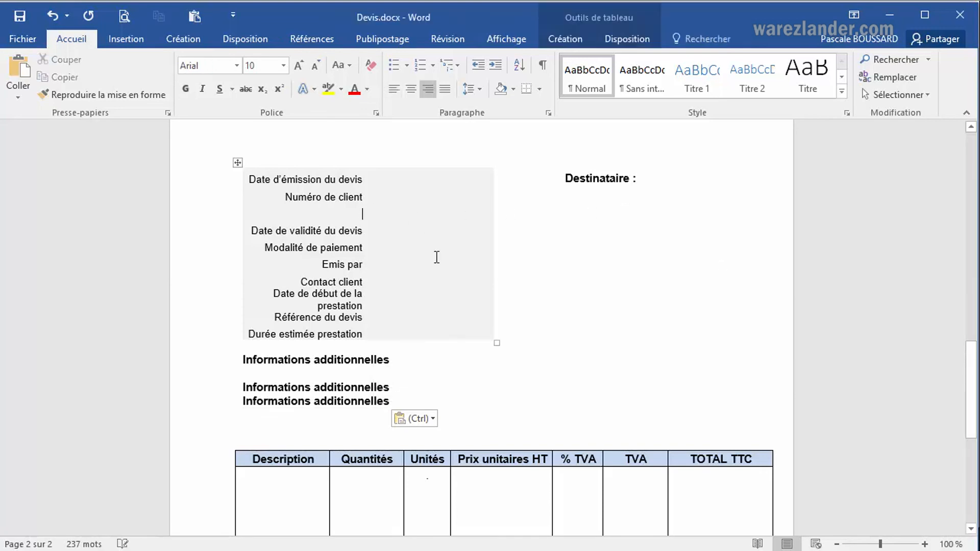
key(ctrl+v)
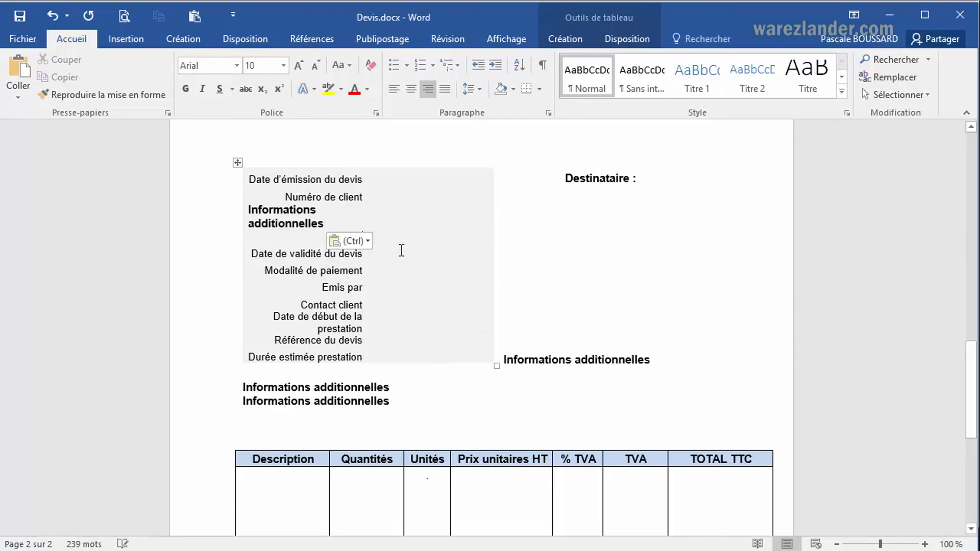
click(366, 243)
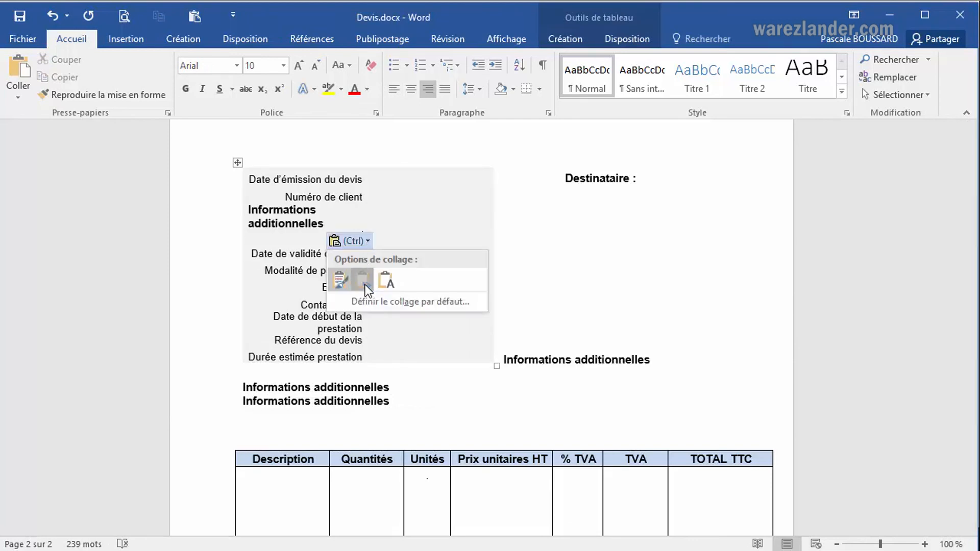
click(365, 289)
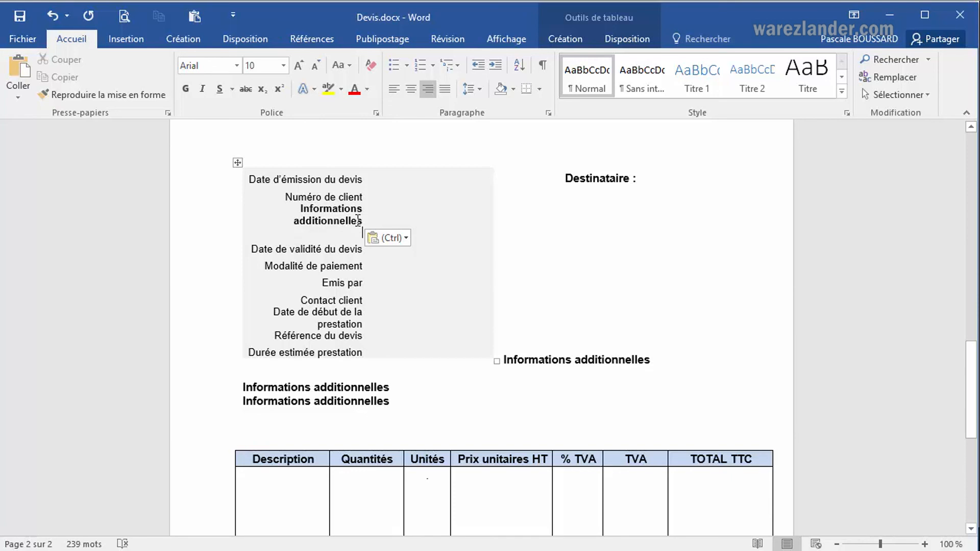
- Change the pasted 'Informations additionnelles' under 'Numéro de client' to the text-only paste option
click(326, 399)
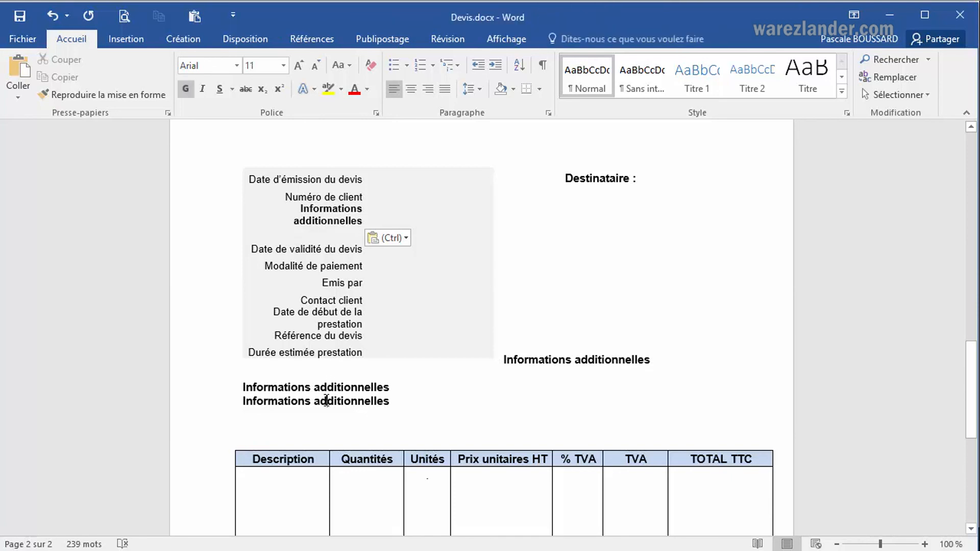
click(313, 221)
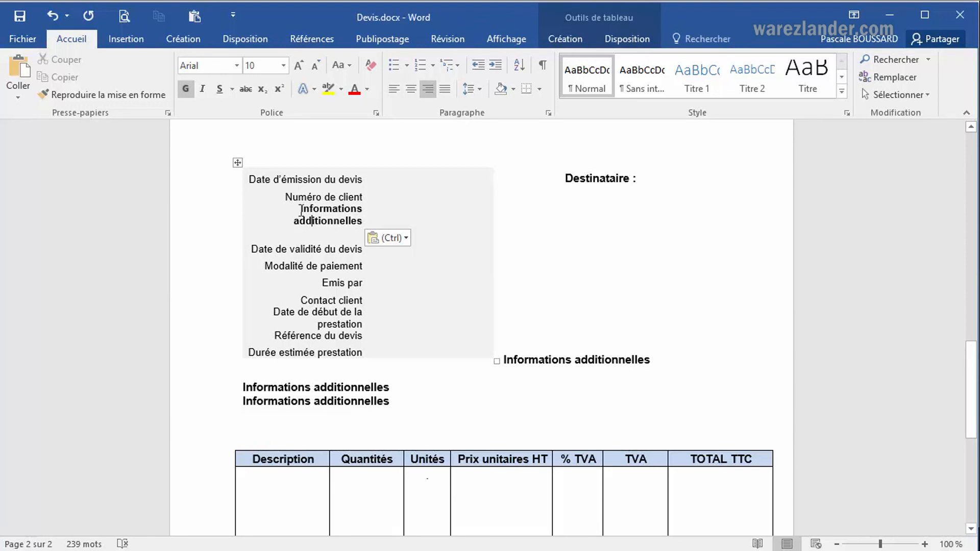
click(405, 239)
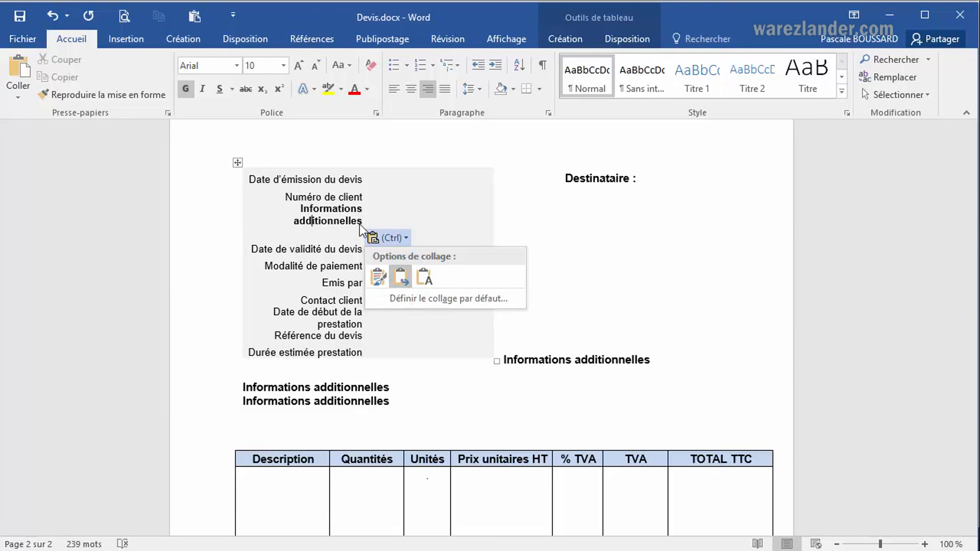
click(422, 277)
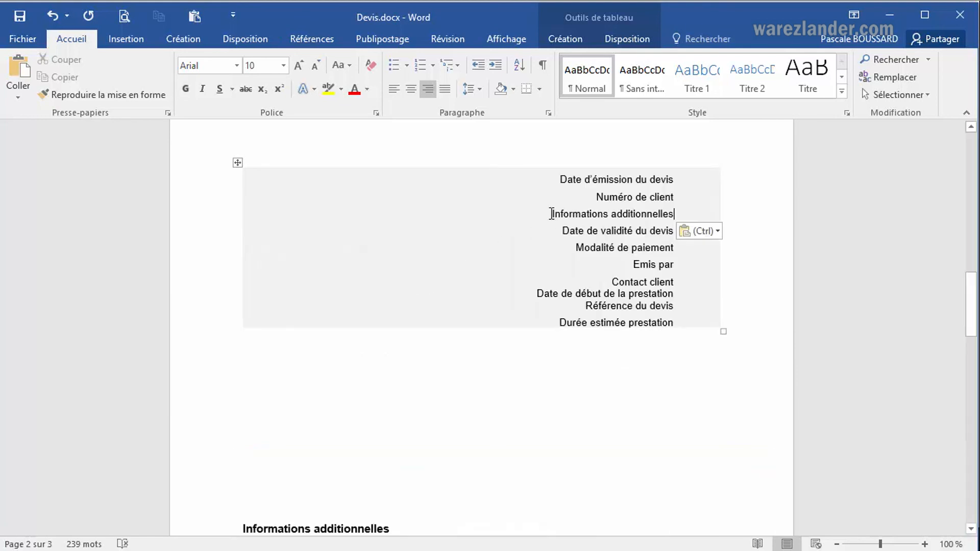
click(675, 214)
- Copy the first 'Informations additionnelles' heading below the shaded table onto the empty line under the last one
scroll(526, 267, down, 3)
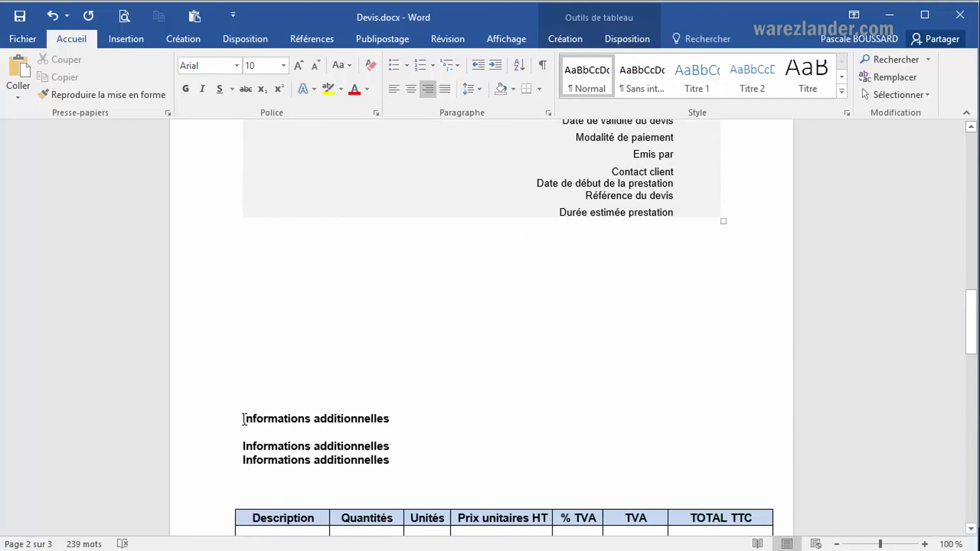
drag(242, 419, 389, 419)
key(ctrl+c)
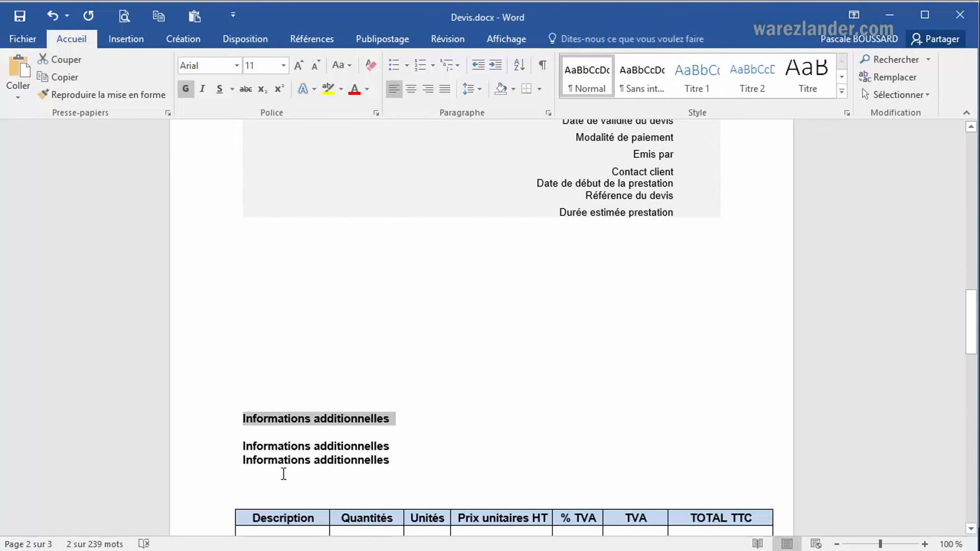
click(273, 473)
key(ctrl+v)
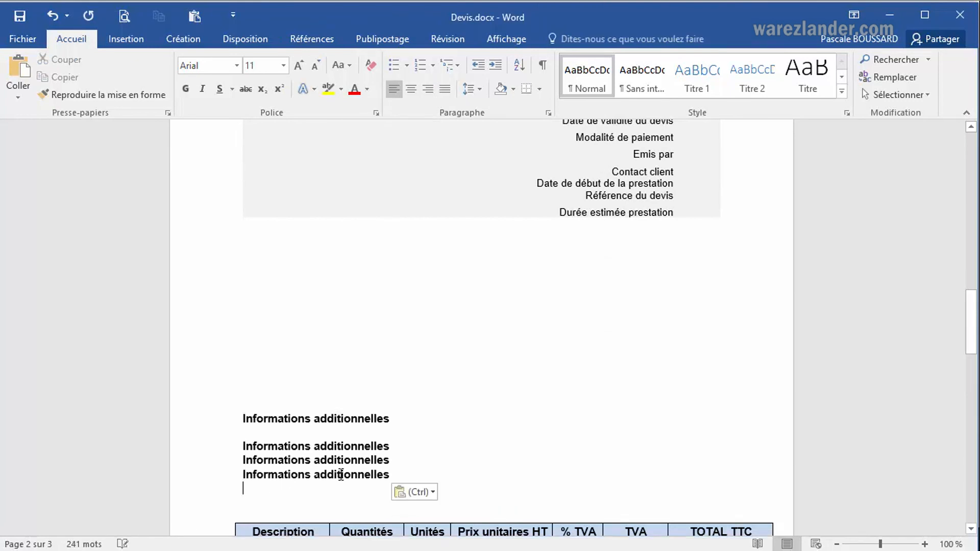
- Apply the text-only paste option to the newly pasted 'Informations additionnelles' line and show its paste options again
click(431, 492)
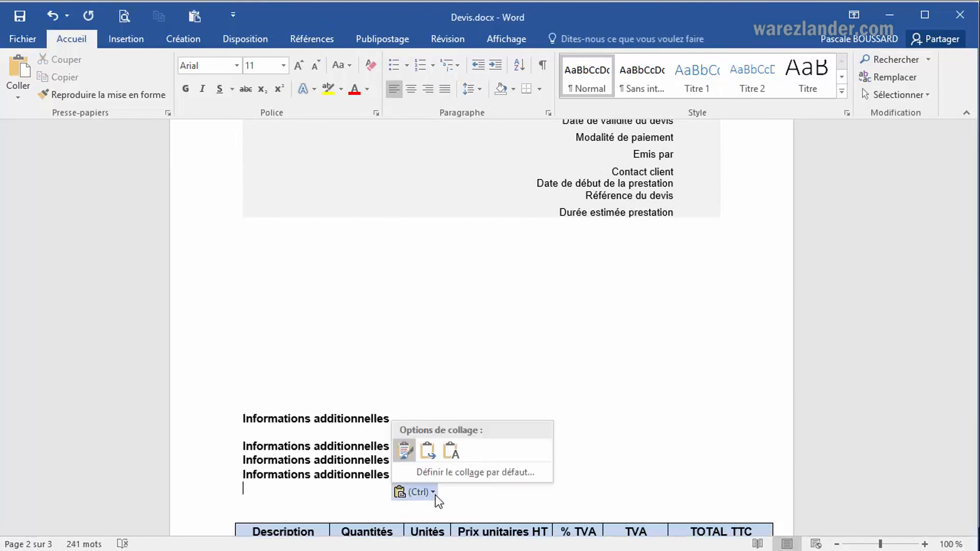
click(451, 450)
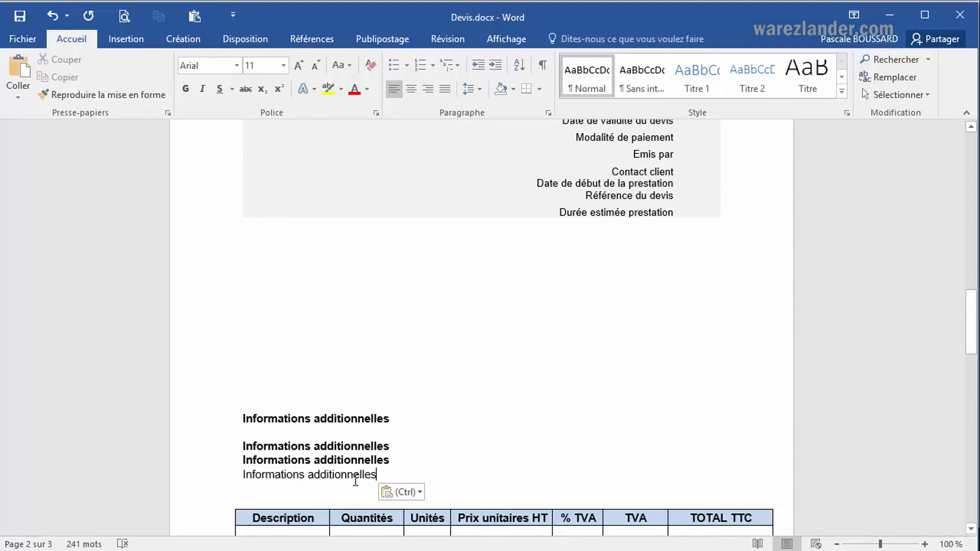
click(413, 492)
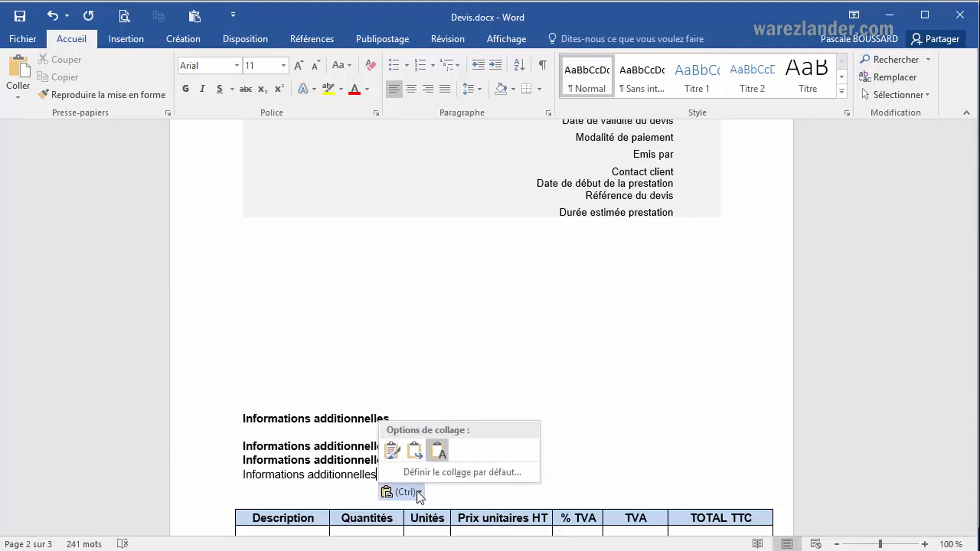